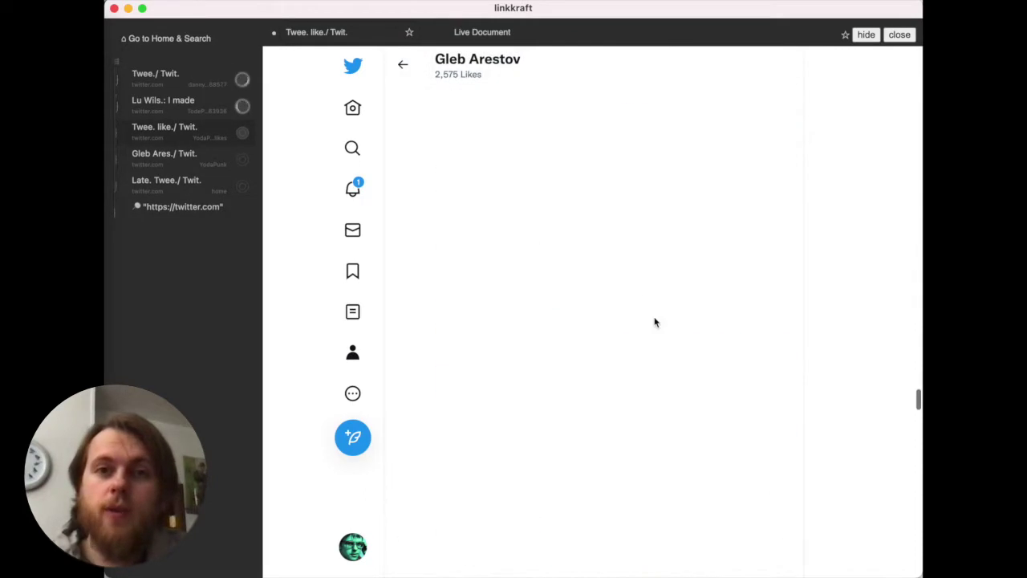
pyautogui.scroll(-3, 655, 322)
pyautogui.scroll(-3, 642, 281)
pyautogui.scroll(-6, 562, 237)
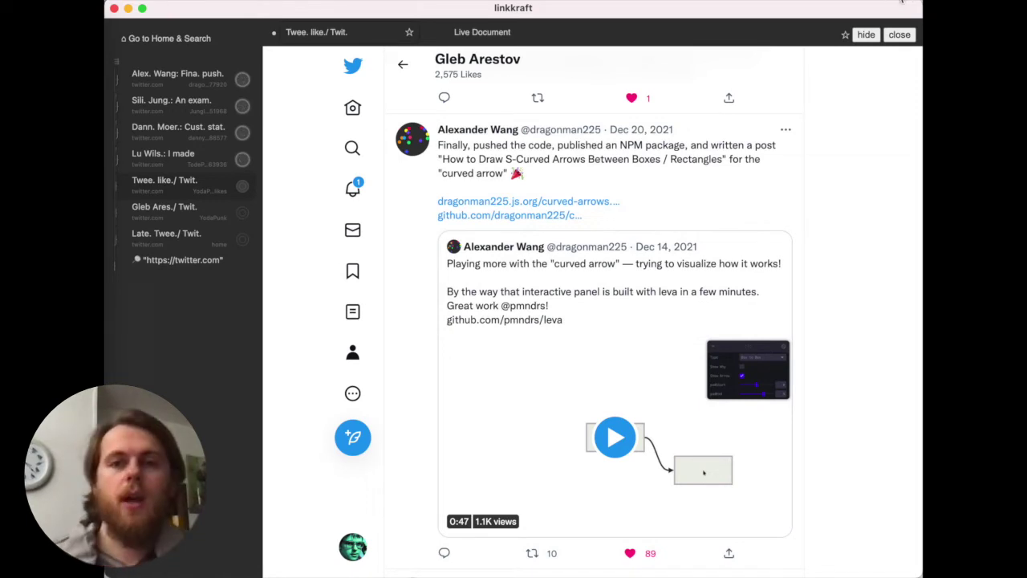
# Turn the computer's Wi-Fi off from the menu bar to take linkkraft offline.
pyautogui.click(883, 0)
# Quit and relaunch linkkraft with npm run start, then open Lu Wilson's saved tweet snapshot offline.
pyautogui.click(138, 4)
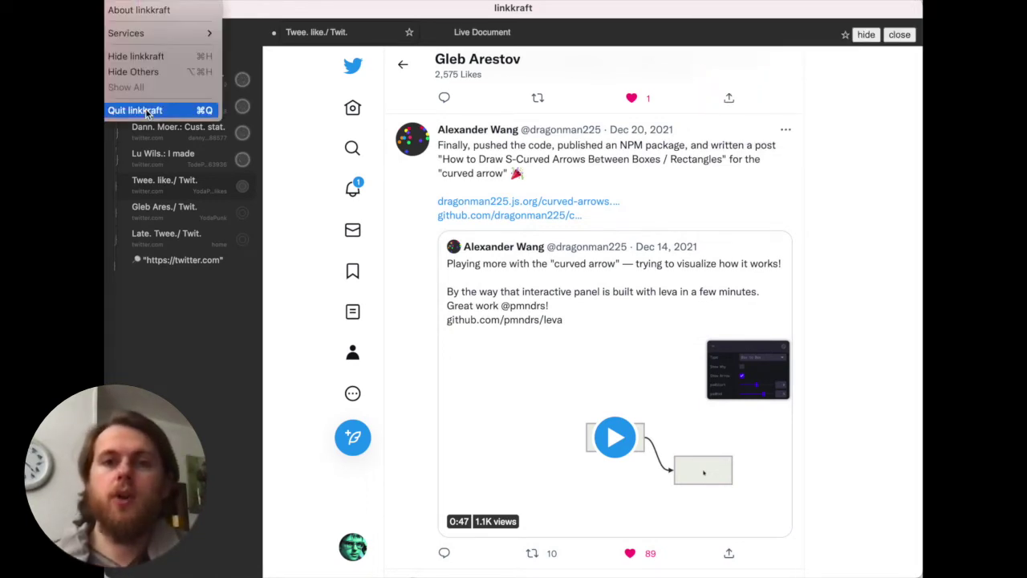
pyautogui.click(151, 115)
pyautogui.press('Up')
pyautogui.press('Return')
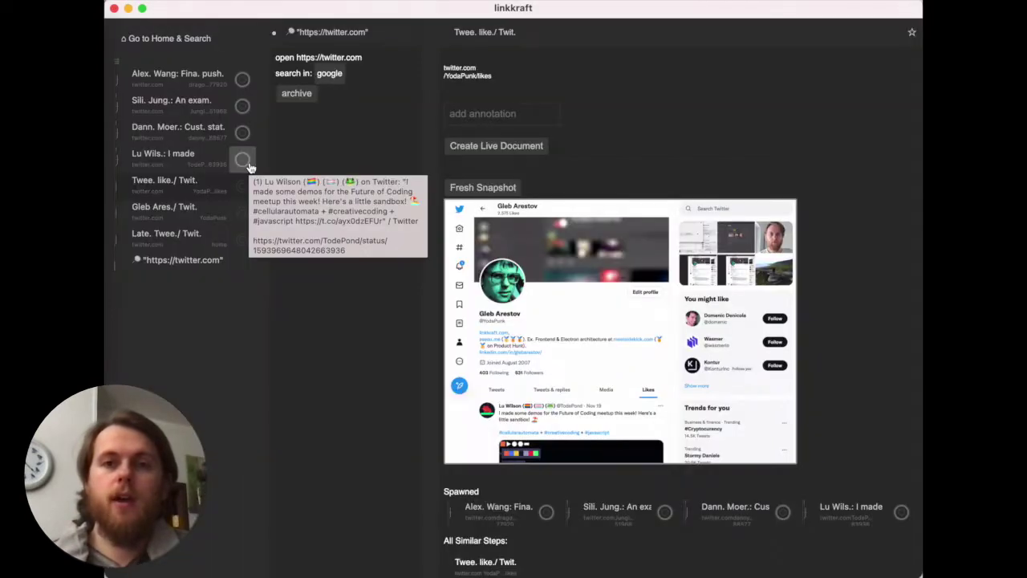
pyautogui.click(249, 162)
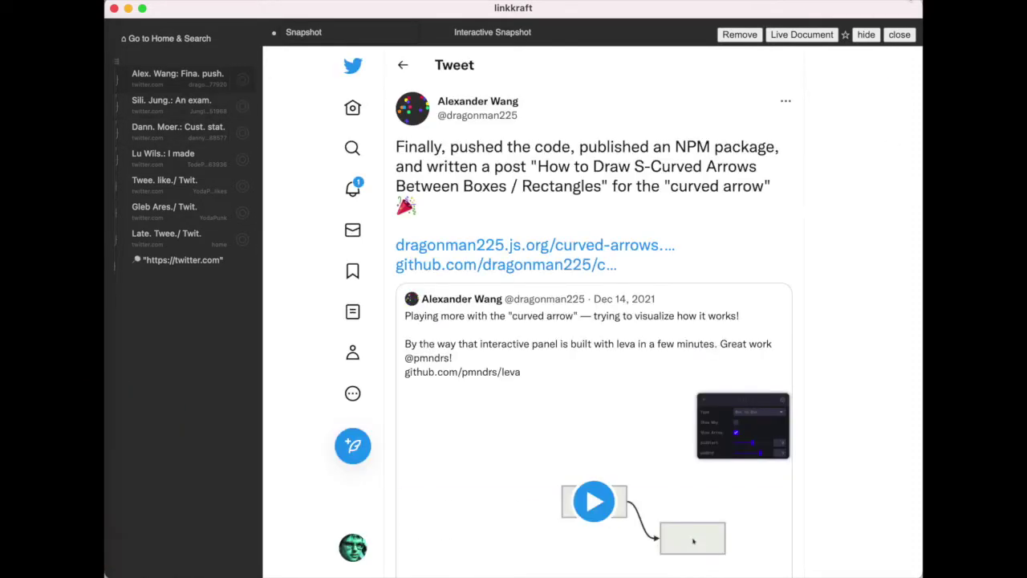
# Open Danny Moerkerke's saved tweet page from Home & Search, then turn Wi-Fi back on.
pyautogui.click(142, 44)
pyautogui.write('dan')
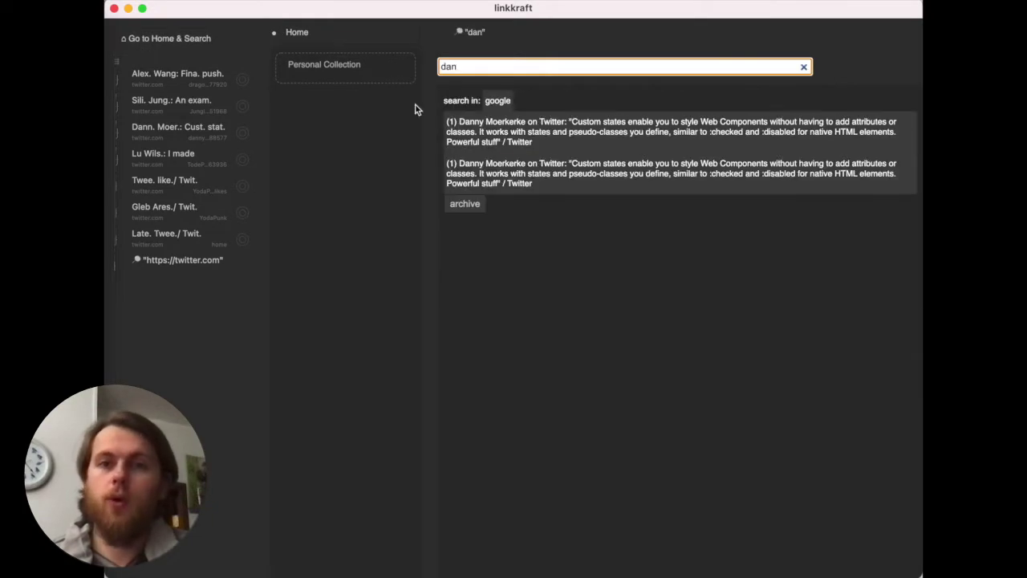
pyautogui.click(502, 125)
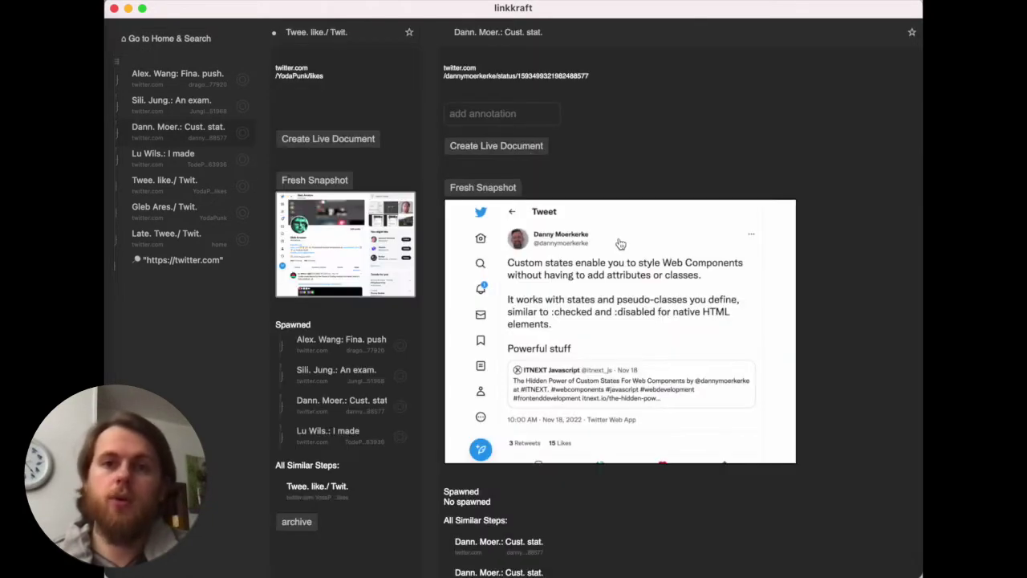
pyautogui.click(881, 7)
pyautogui.click(666, 125)
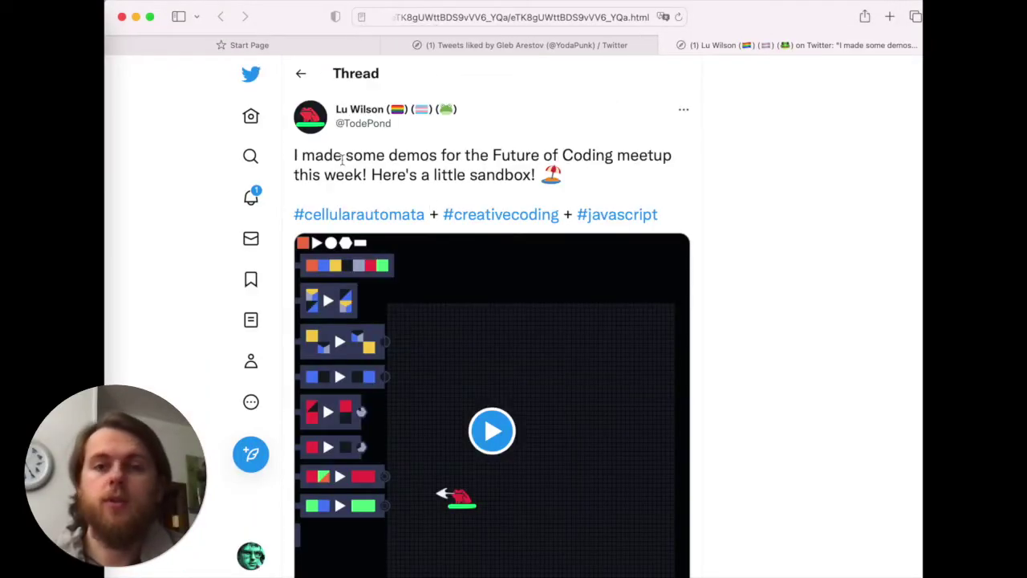
# On Lu Wilson's saved HTML page, highlight the tweet text and briefly open his live profile.
pyautogui.moveTo(324, 154); pyautogui.dragTo(523, 175)
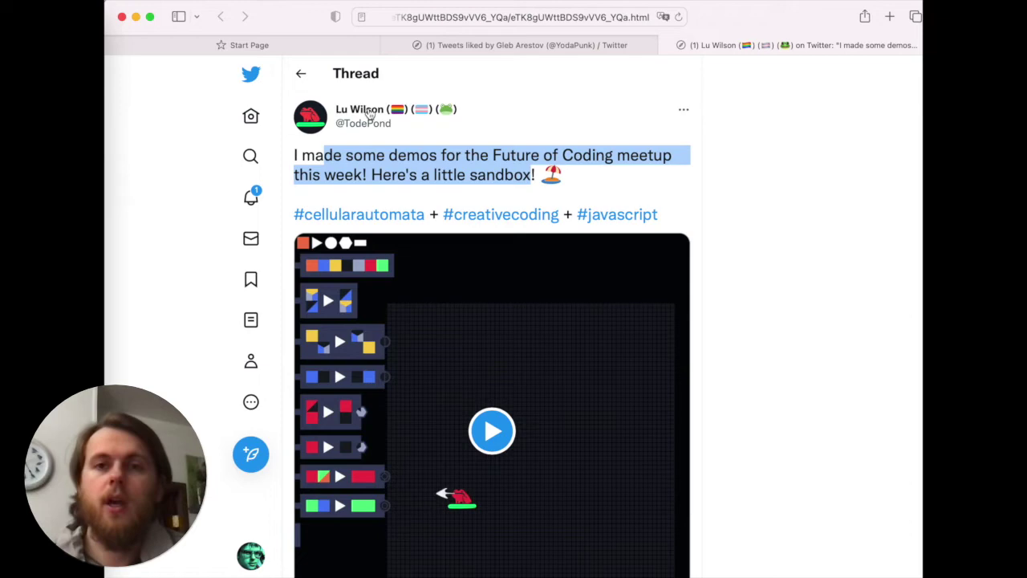
pyautogui.click(830, 45)
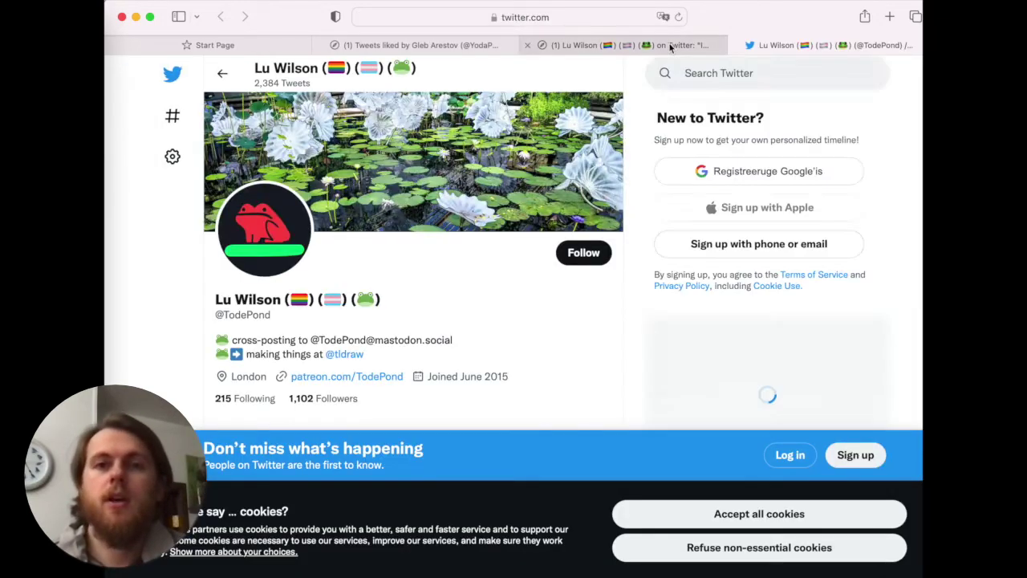
pyautogui.click(735, 45)
# Open Danny Moerkerke's snapshot HTML file from its Finder folder in the browser.
pyautogui.press('super+Tab')
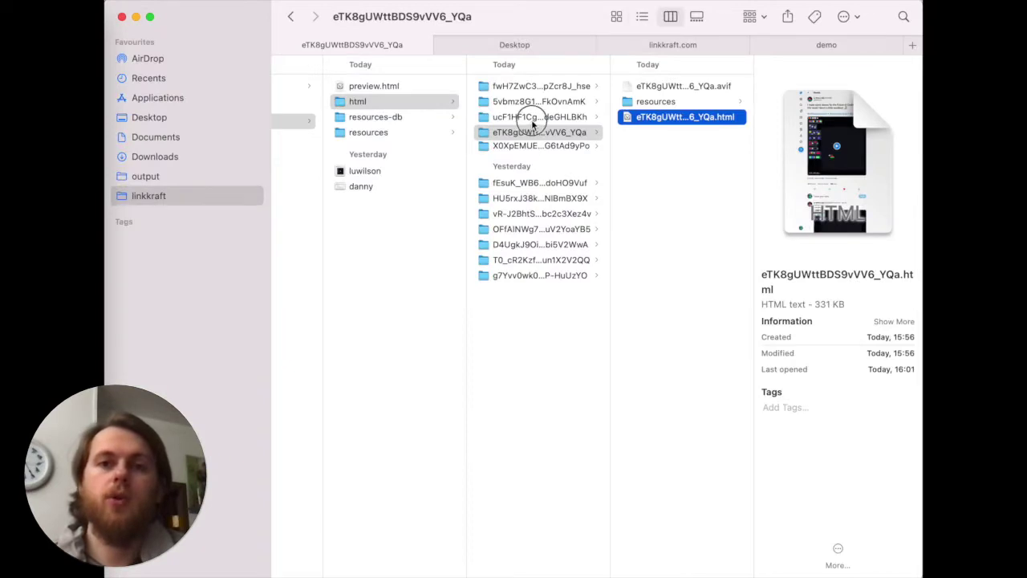
pyautogui.click(531, 116)
pyautogui.doubleClick(667, 117)
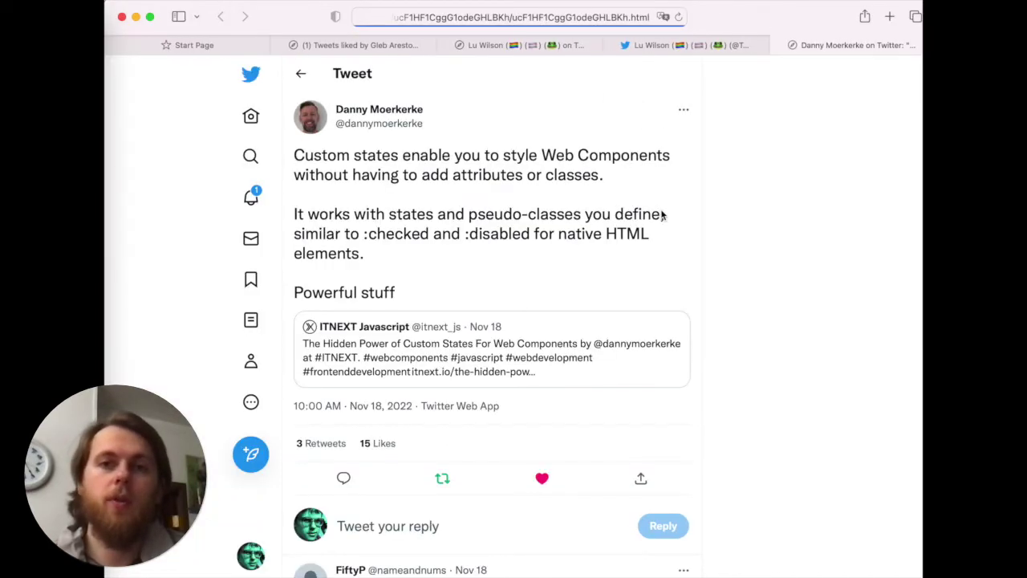
# Open preview.html and view Danny Moerkerke's and Lu Wilson's tweets from the index.
pyautogui.press('super+Tab')
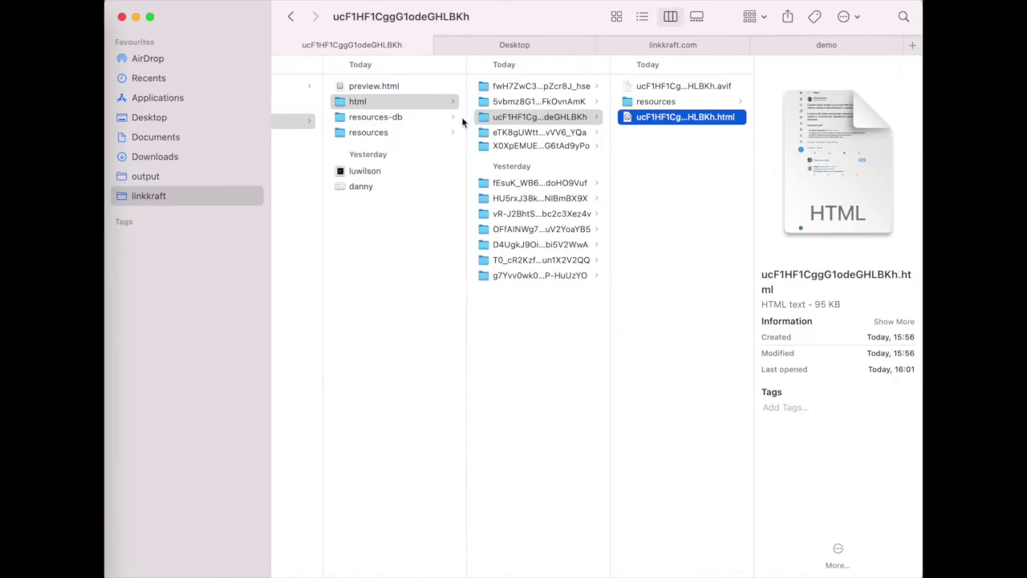
pyautogui.doubleClick(410, 87)
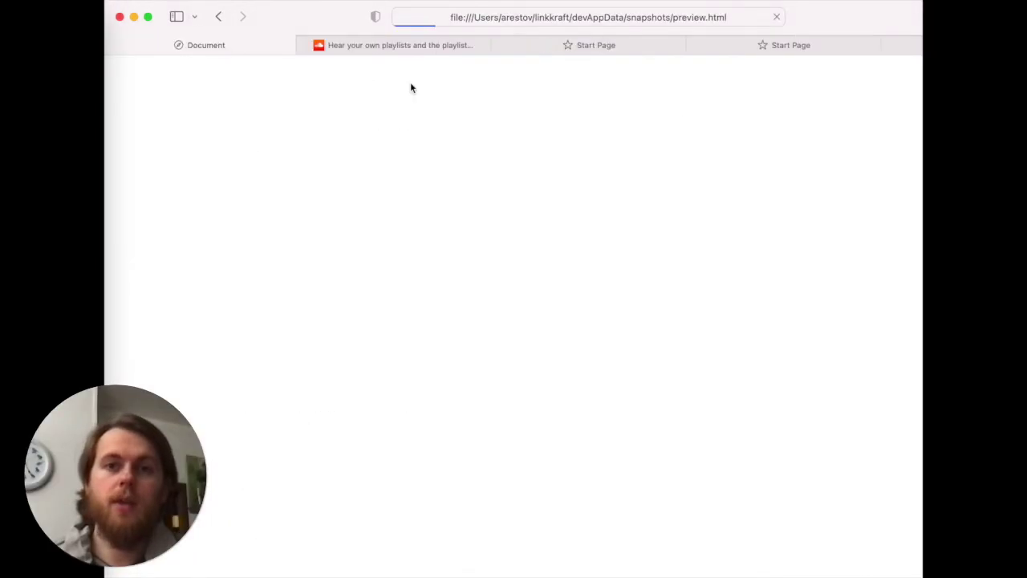
pyautogui.scroll(-2, 474, 179)
pyautogui.scroll(1, 476, 184)
pyautogui.scroll(3, 497, 160)
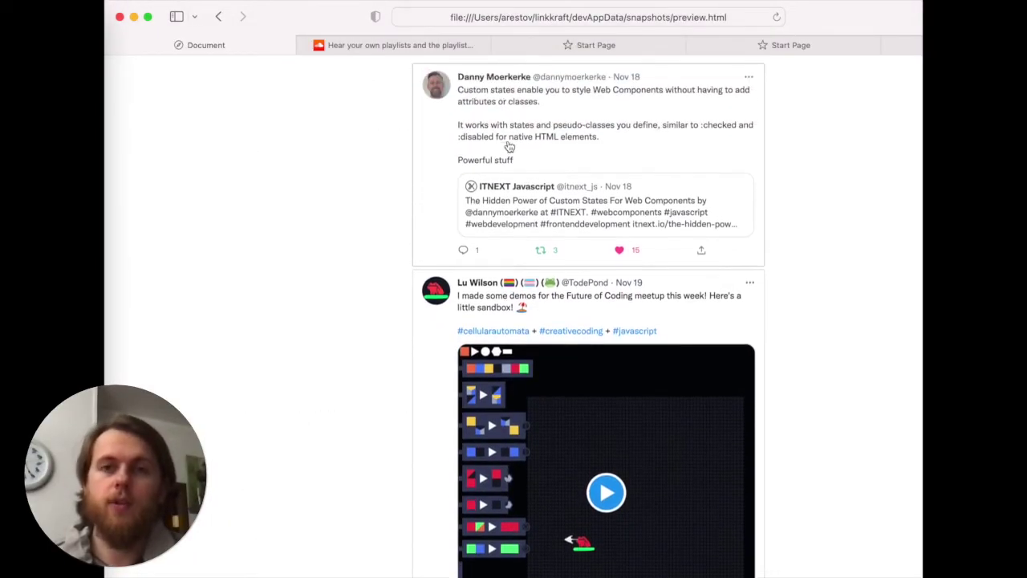
pyautogui.click(510, 141)
pyautogui.click(287, 84)
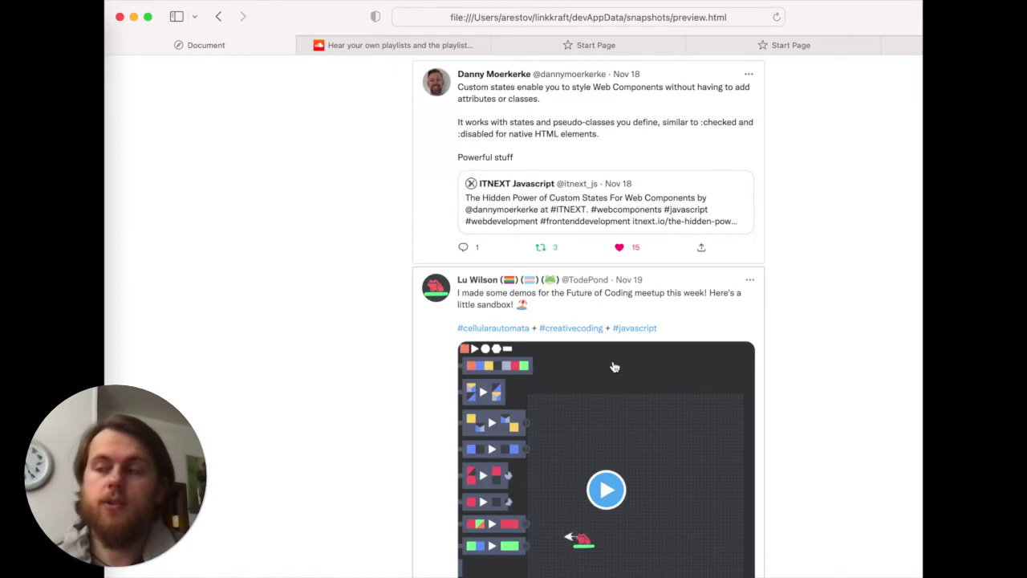
pyautogui.click(618, 309)
pyautogui.click(289, 82)
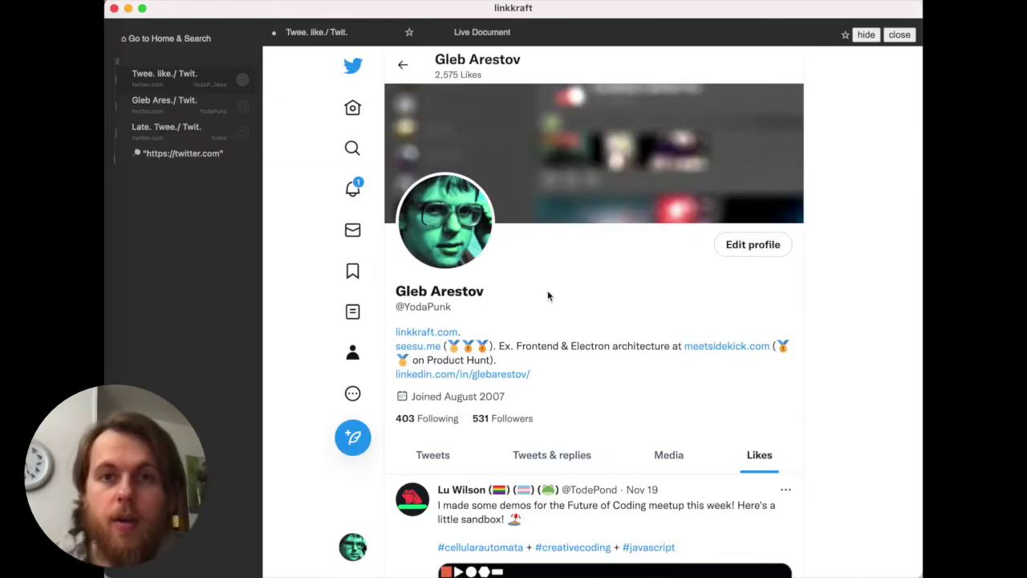
pyautogui.scroll(-5, 548, 293)
pyautogui.scroll(-5, 634, 281)
pyautogui.scroll(-5, 656, 323)
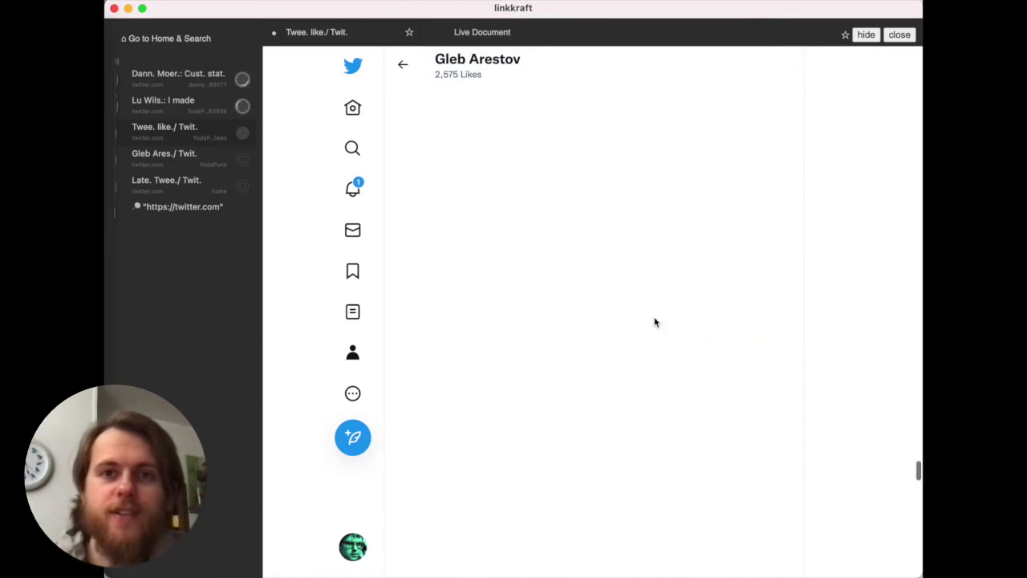